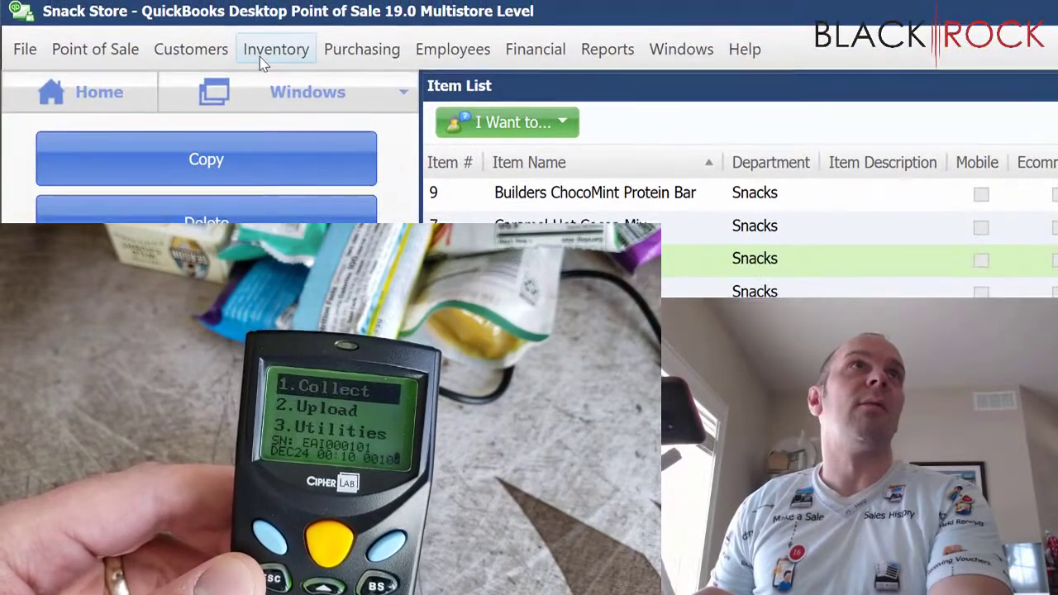
Step: Begin a new physical inventory with all earlier counts cleared and restarted from blank
left_click(261, 57)
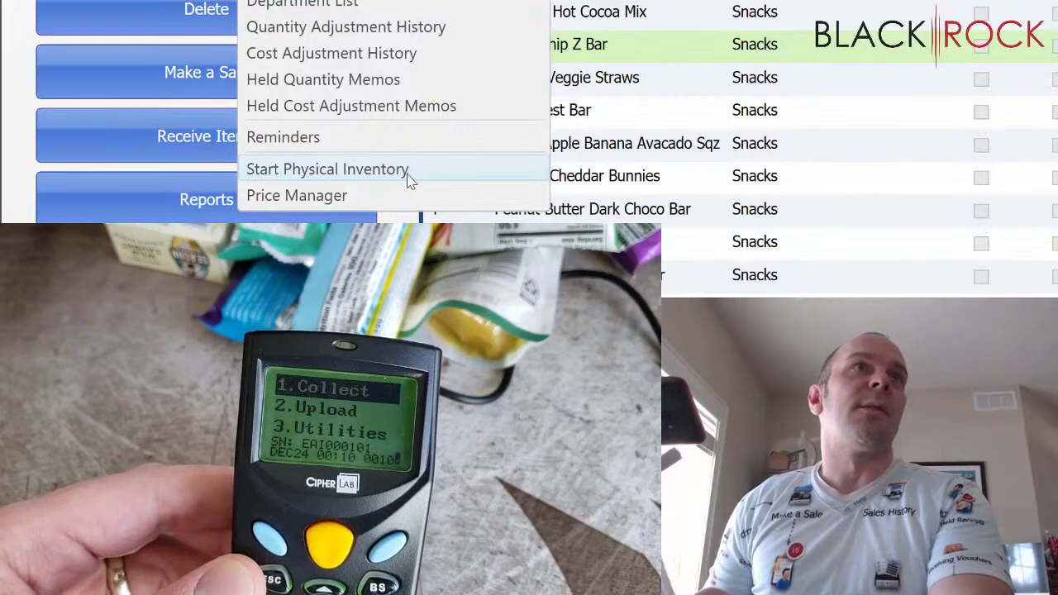
left_click(409, 171)
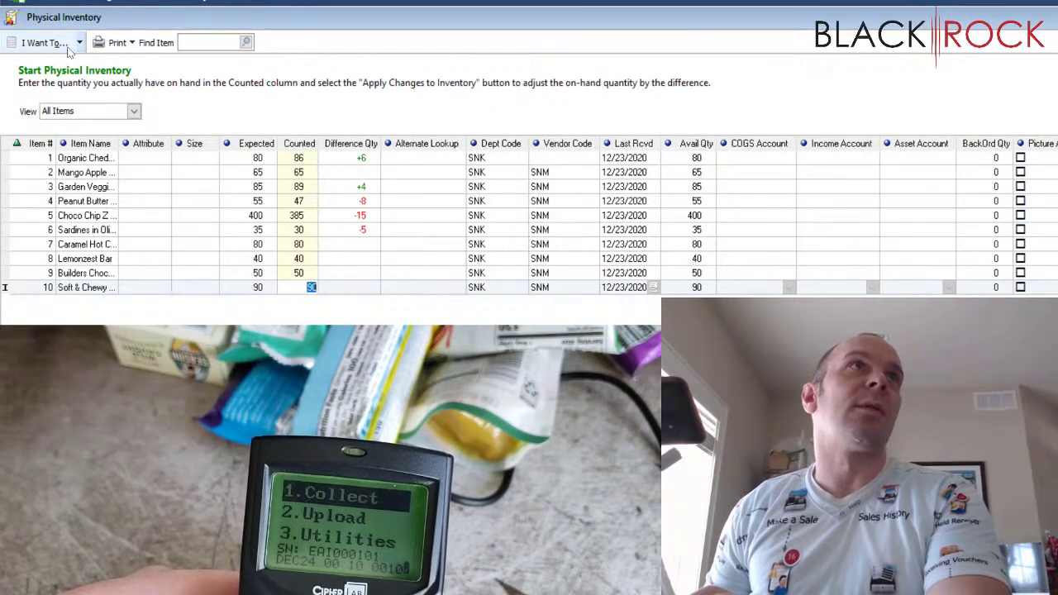
left_click(67, 46)
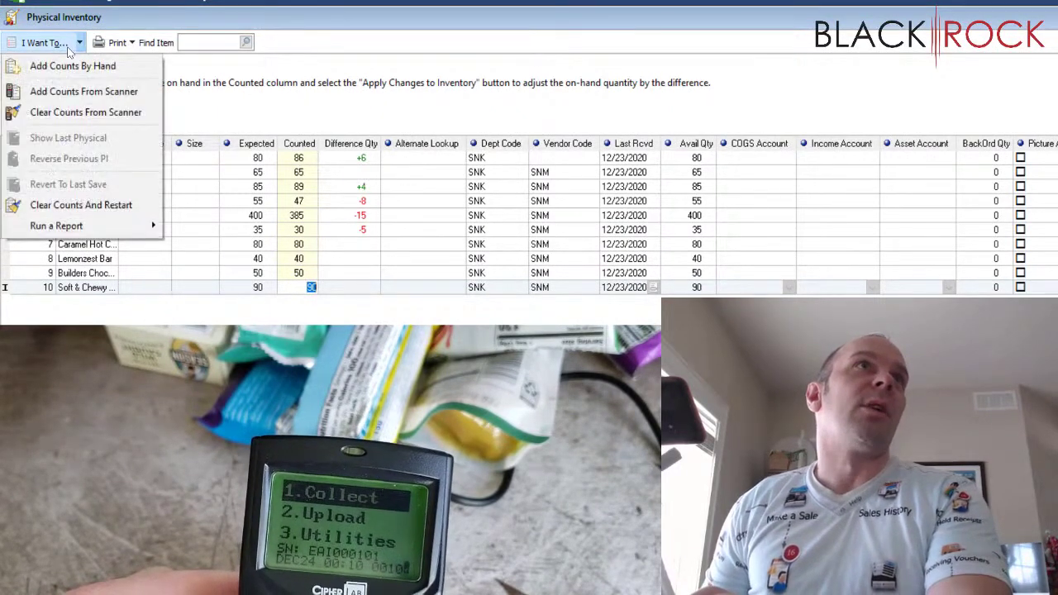
left_click(74, 208)
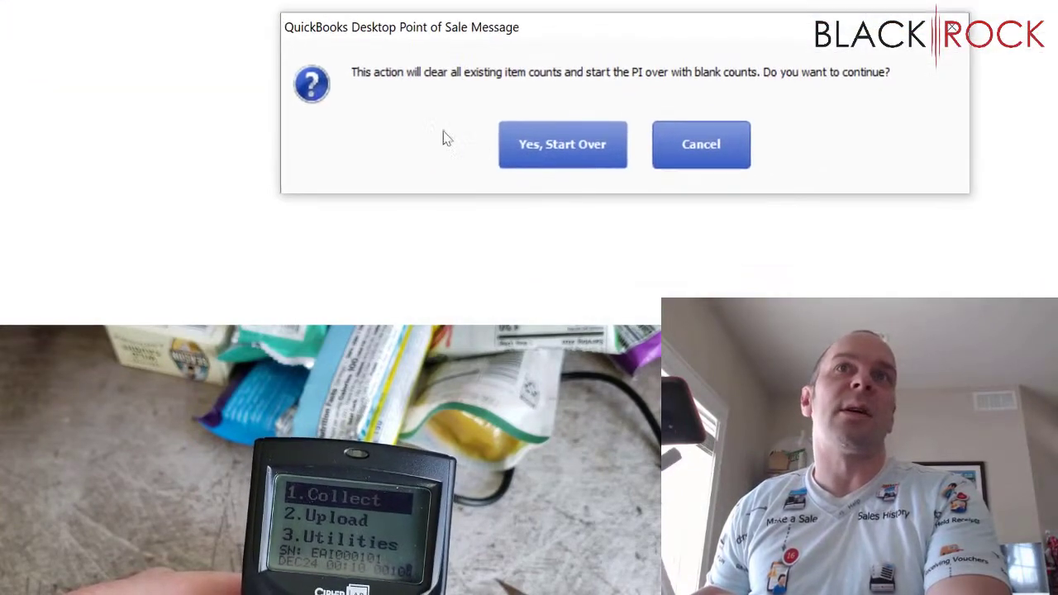
left_click(511, 147)
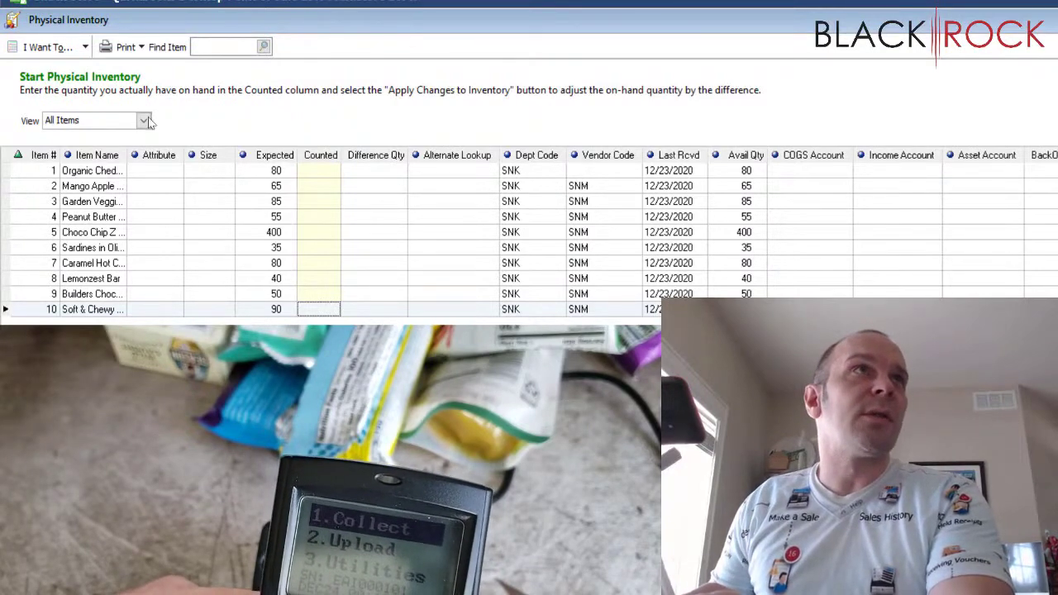
Step: Import the handheld scanner's counts into the physical inventory, downloading its 10 scans
left_click(49, 47)
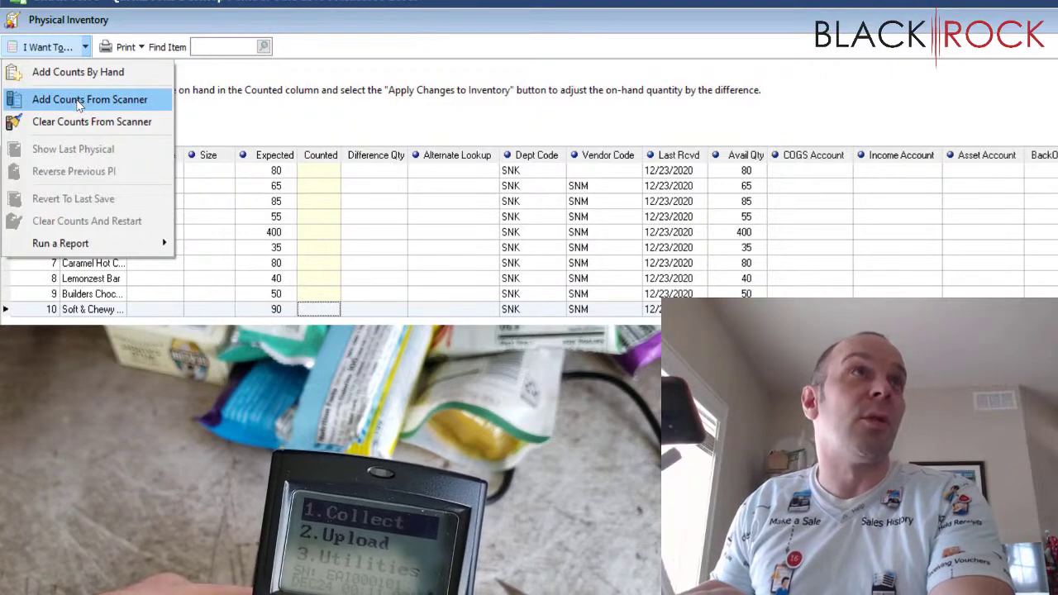
left_click(78, 100)
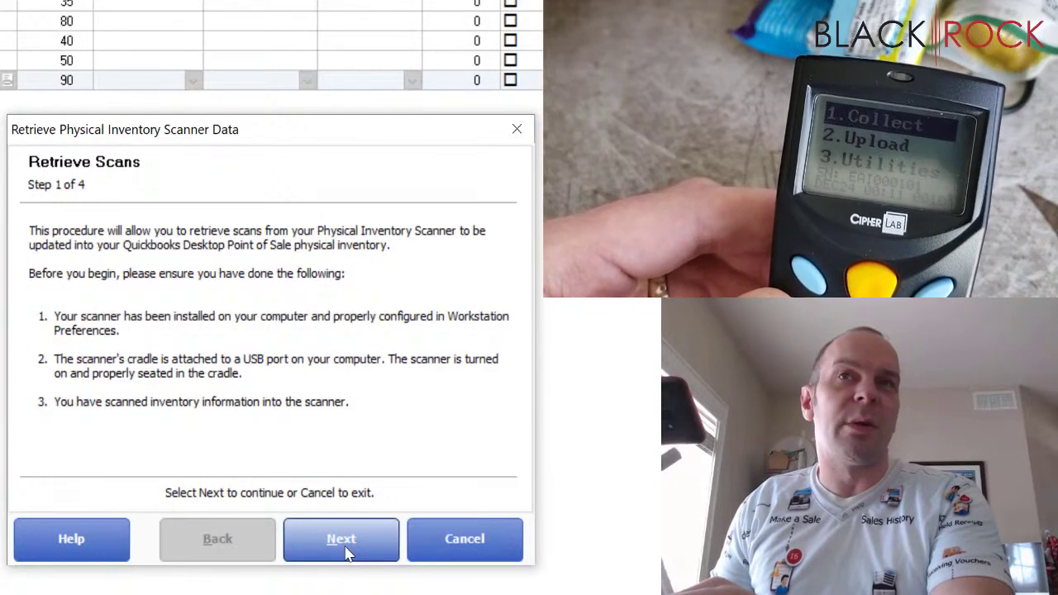
left_click(348, 554)
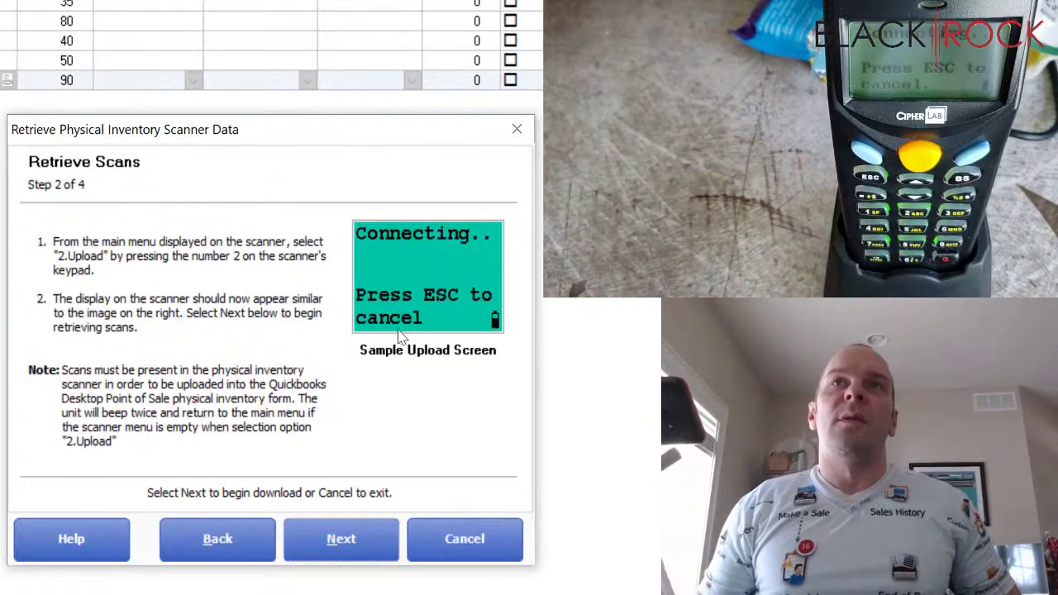
left_click(323, 552)
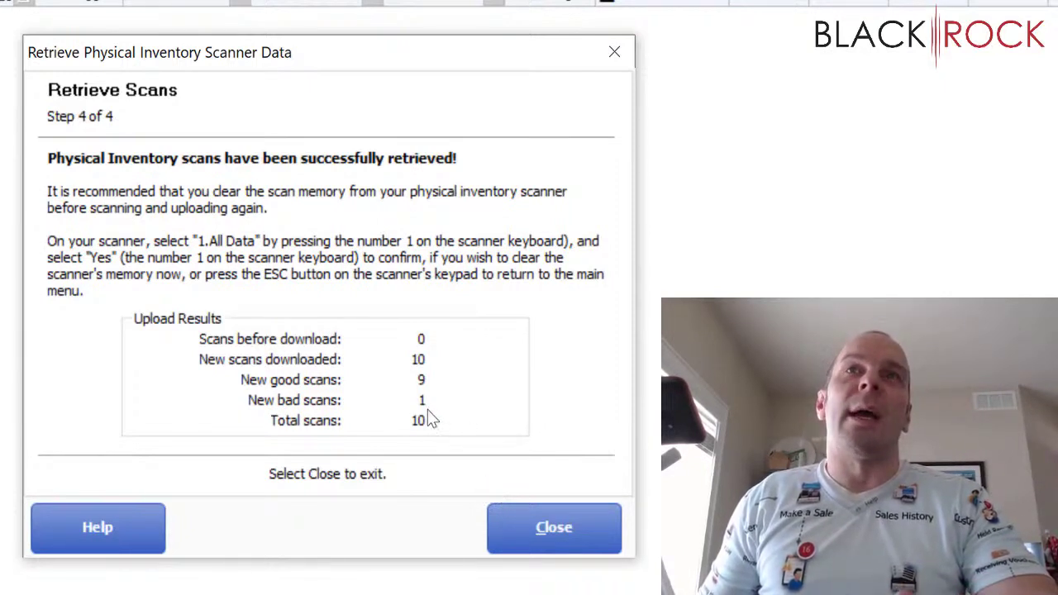
left_click(580, 536)
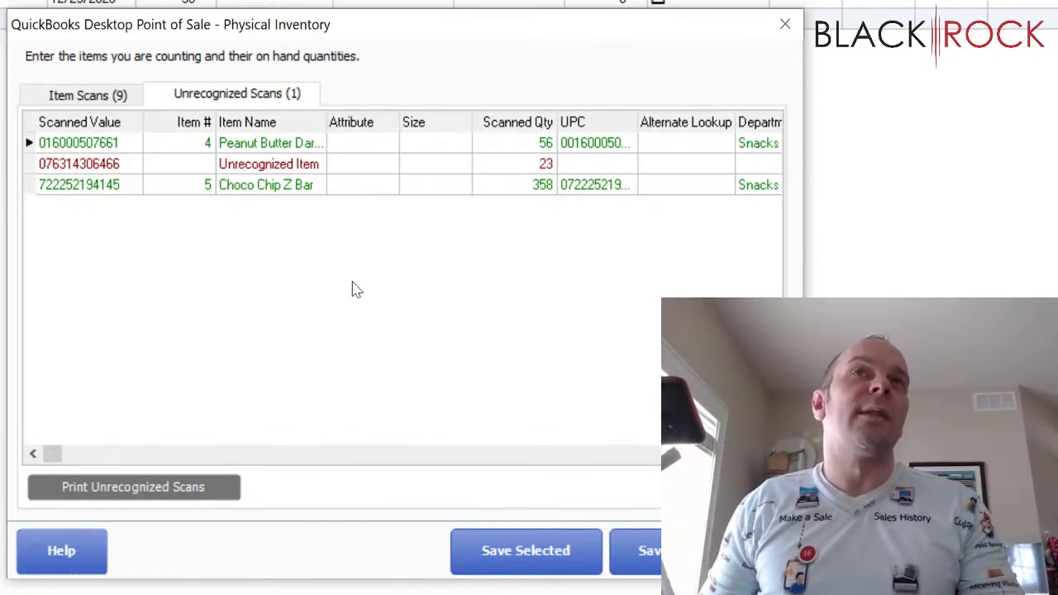
left_click(265, 146)
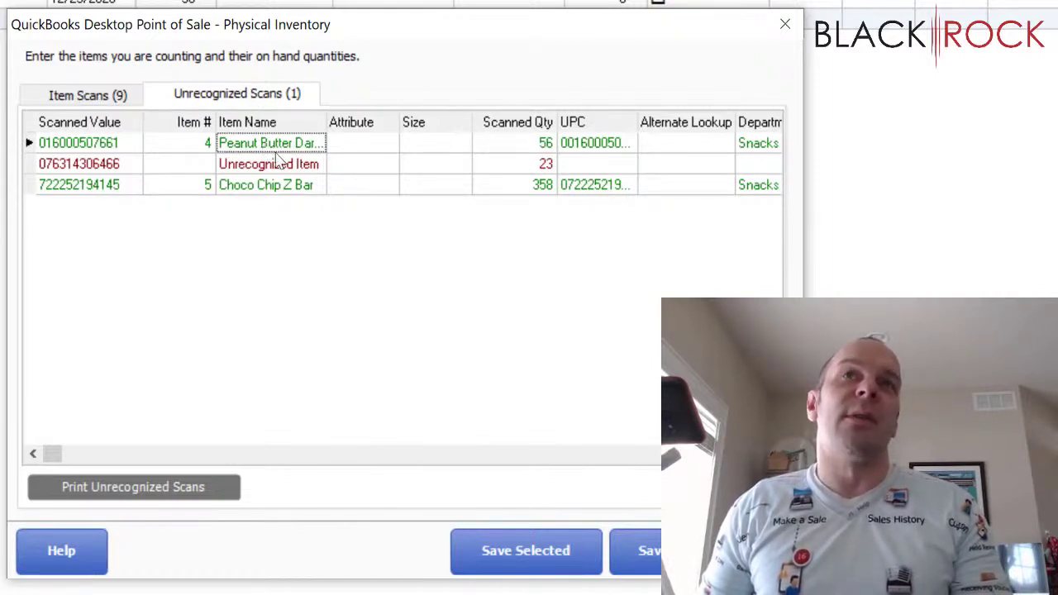
left_click(268, 194)
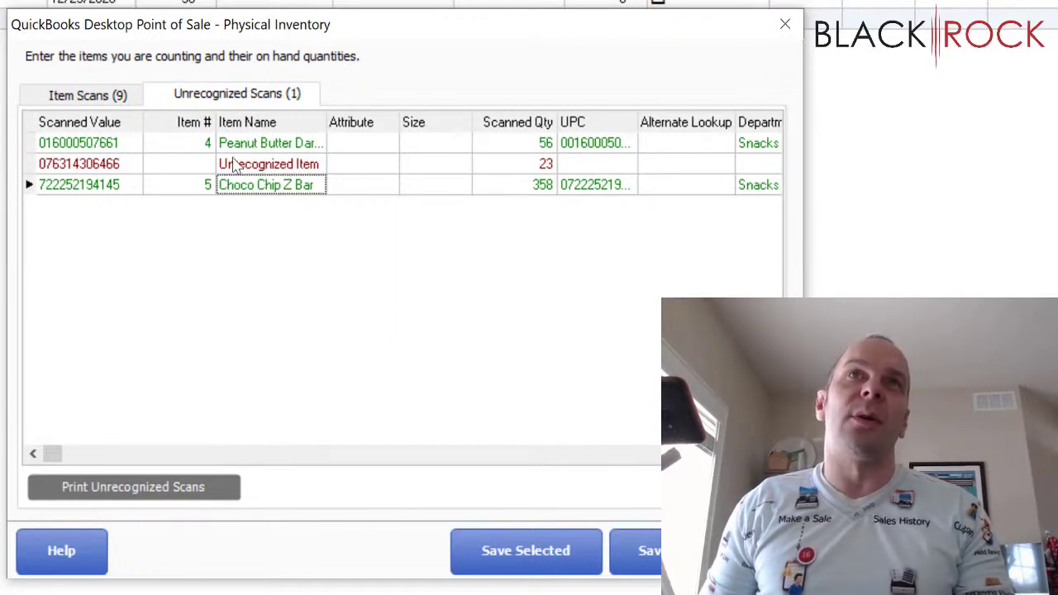
left_click(263, 144)
Step: Widen the Item Name column, print the unrecognized scans, and show the nine Item Scans
left_click_drag(397, 123, 398, 124)
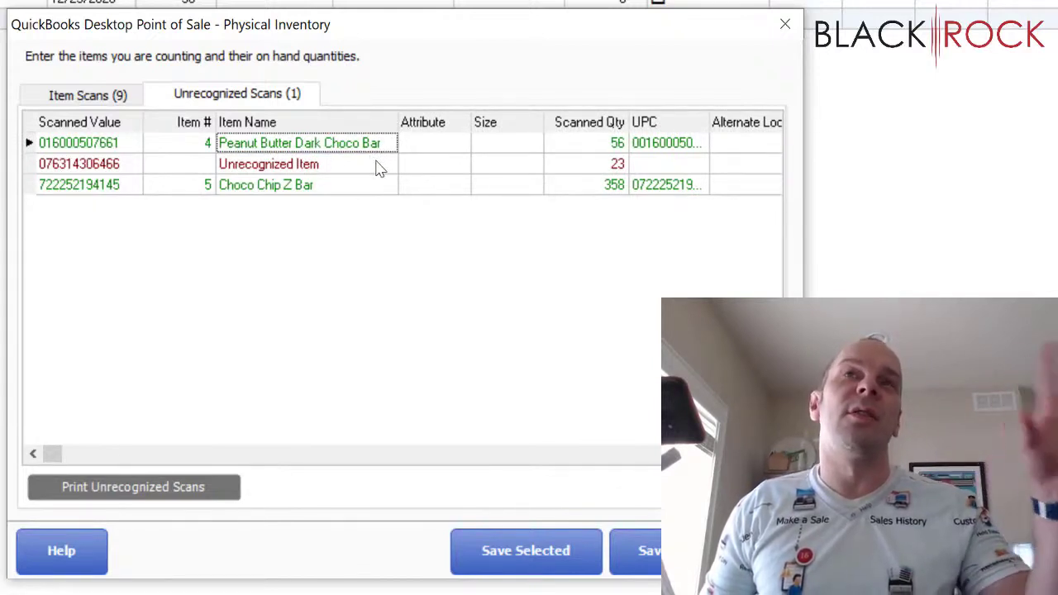
left_click(303, 188)
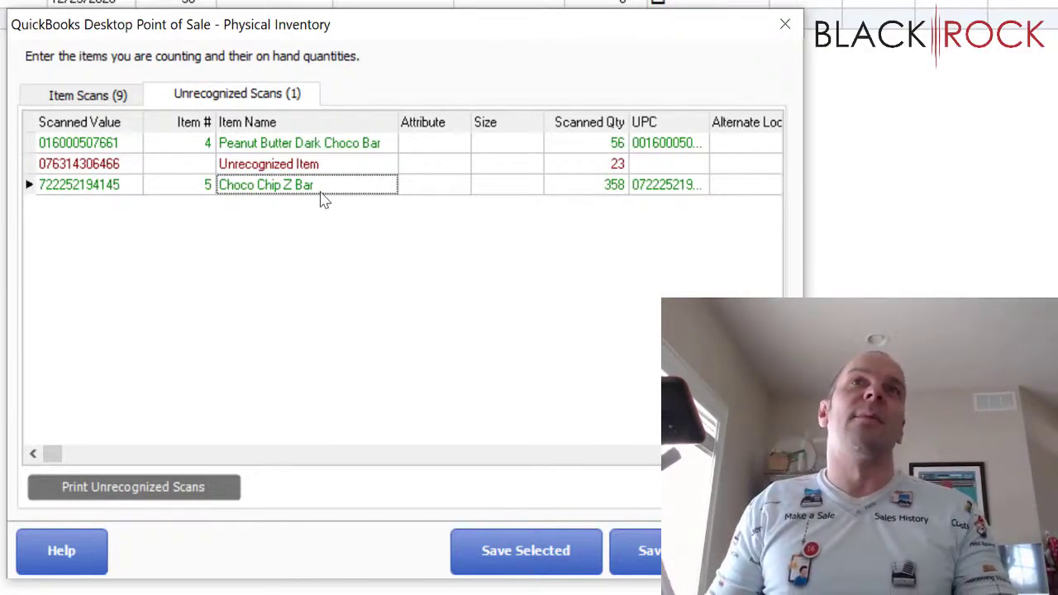
left_click(323, 172)
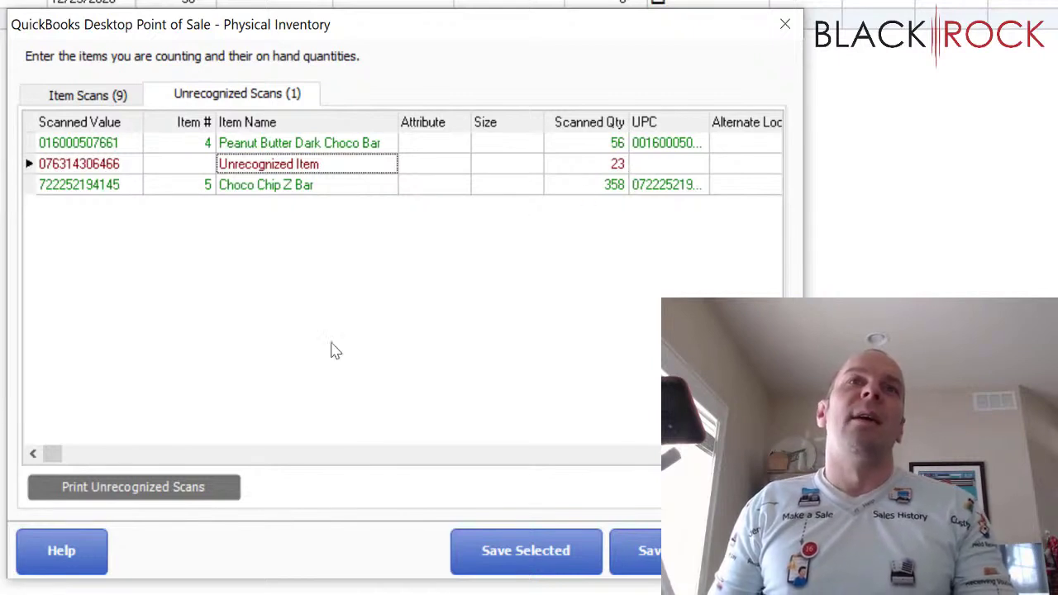
left_click(229, 493)
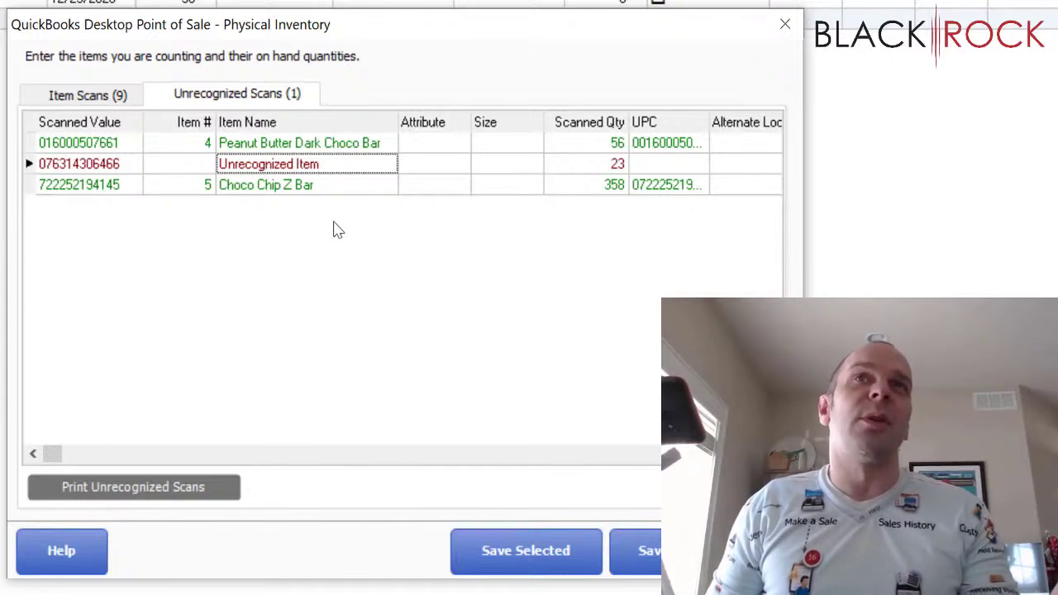
left_click(97, 102)
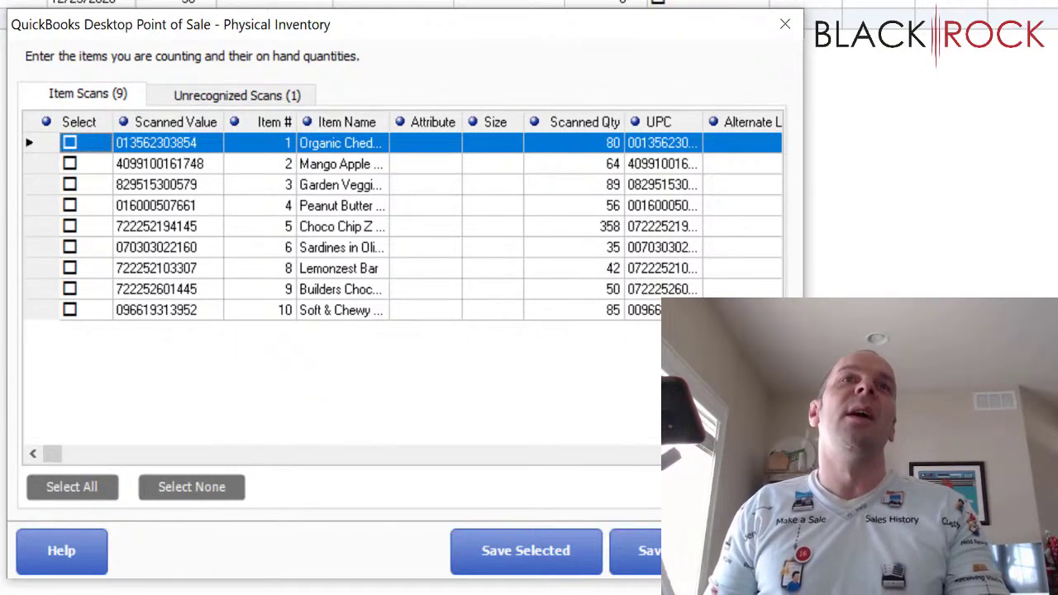
Step: Save all nine item scans into the count without printing the unrecognized scans
left_click(83, 488)
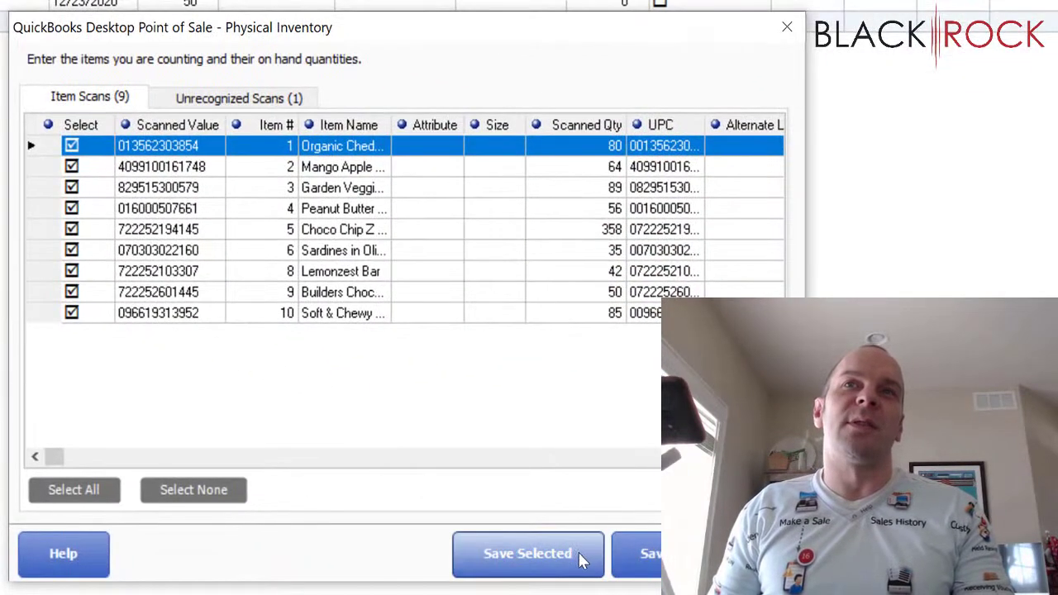
left_click(579, 552)
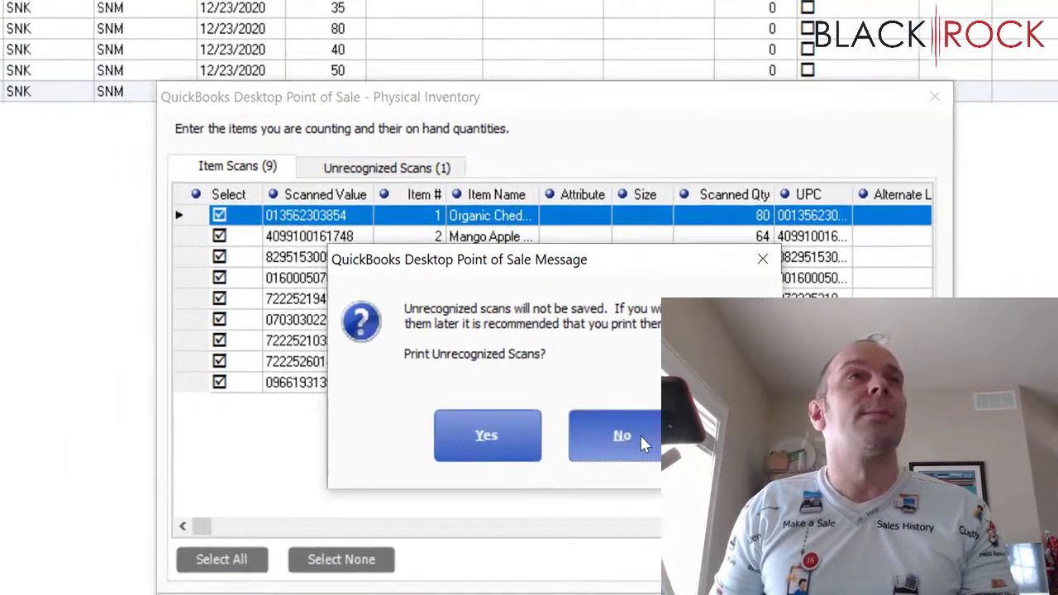
left_click(493, 366)
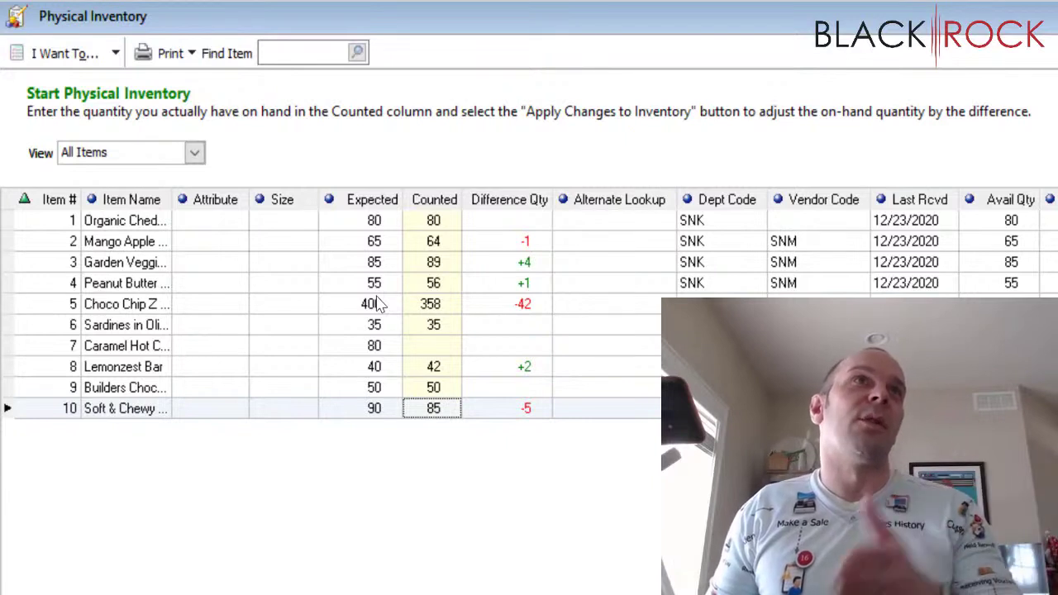
Step: Check the scanned counts and commit 358 for Choco Chip Z Bar against 400 expected
left_click(432, 225)
left_click_drag(169, 206, 265, 204)
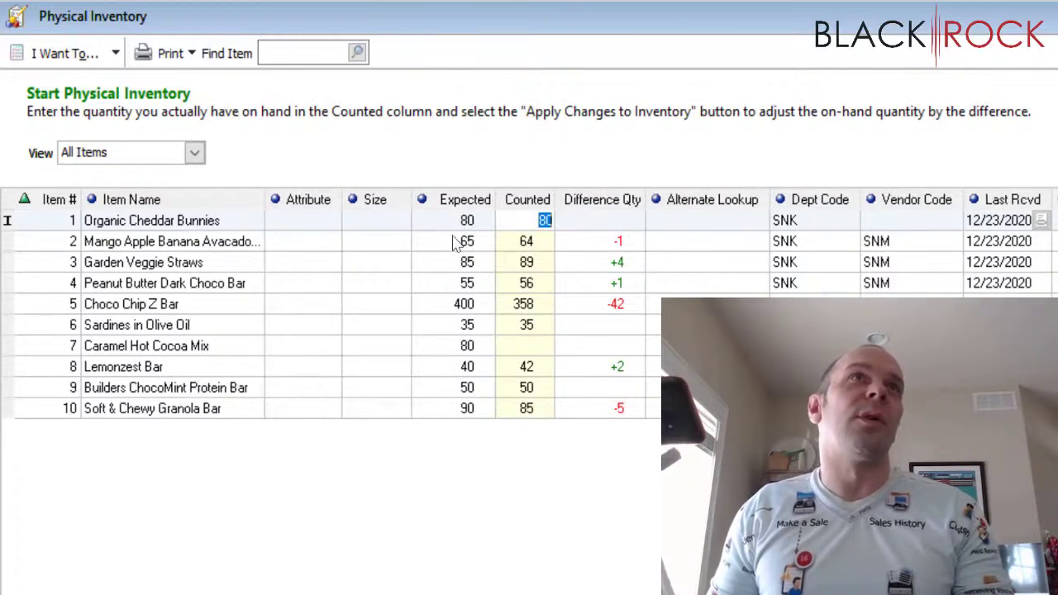
left_click(511, 246)
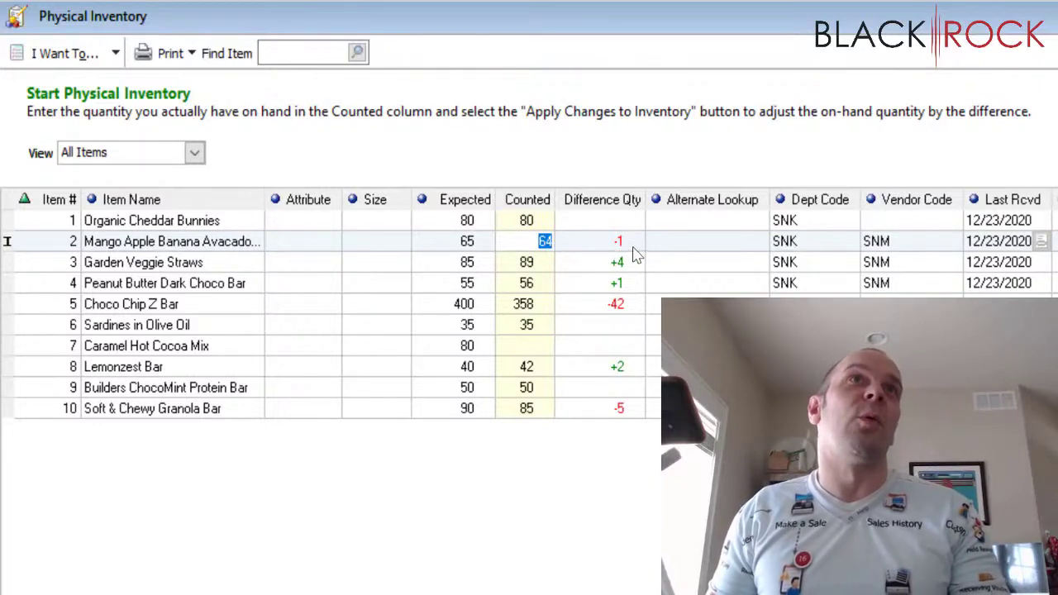
left_click(545, 263)
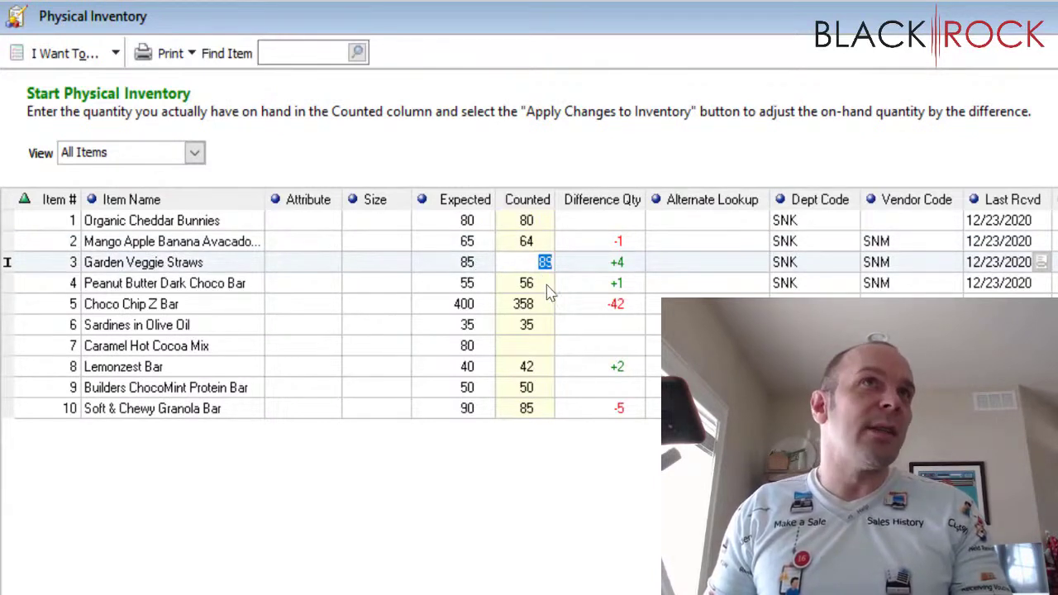
left_click(473, 270)
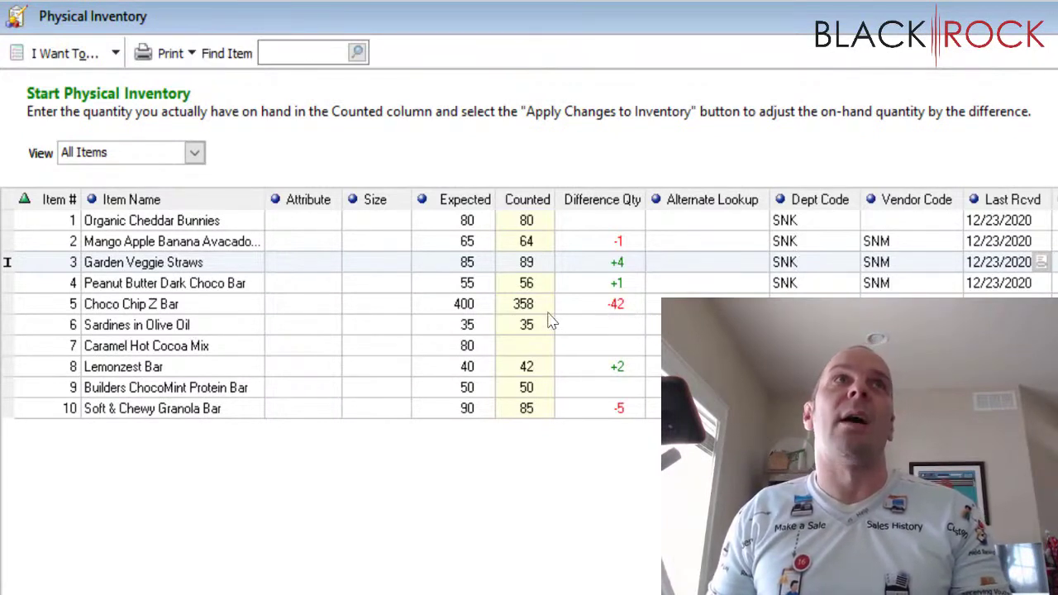
left_click(524, 305)
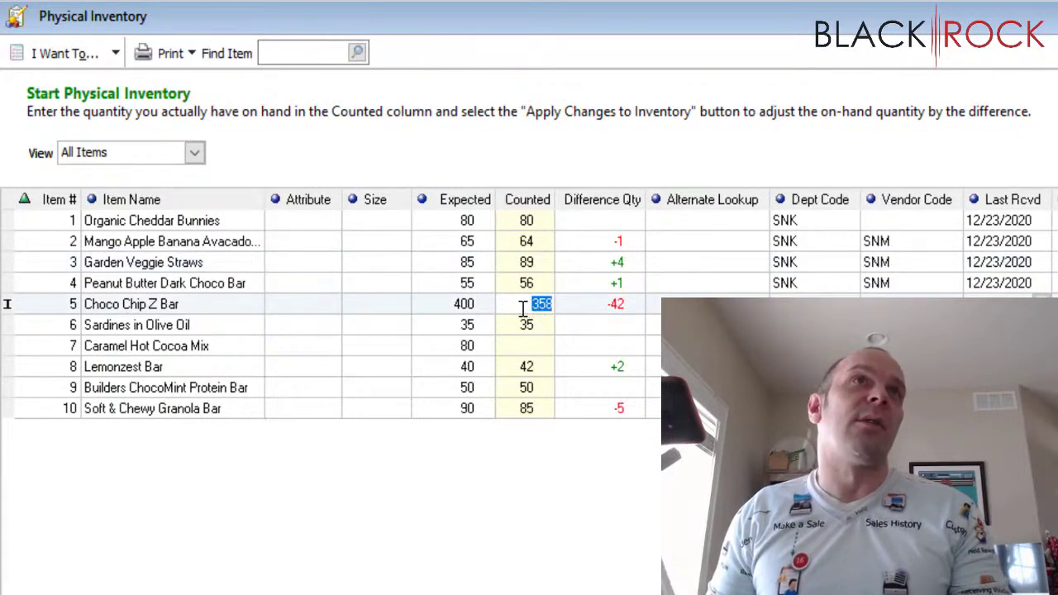
left_click(467, 307)
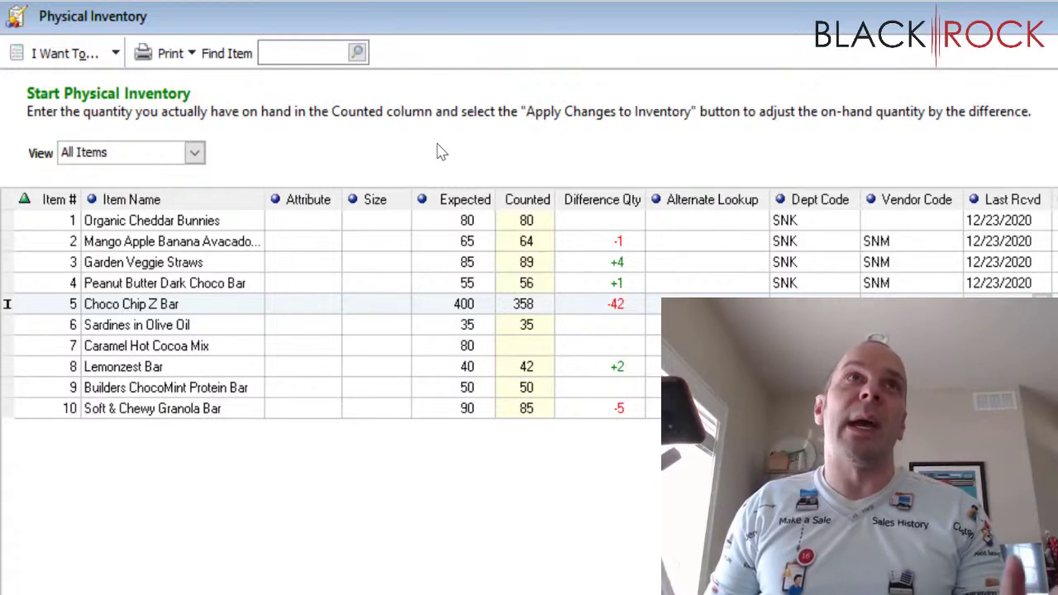
Step: Search for 'Caramel' and jump to Caramel Hot Cocoa Mix in the count sheet
left_click(339, 58)
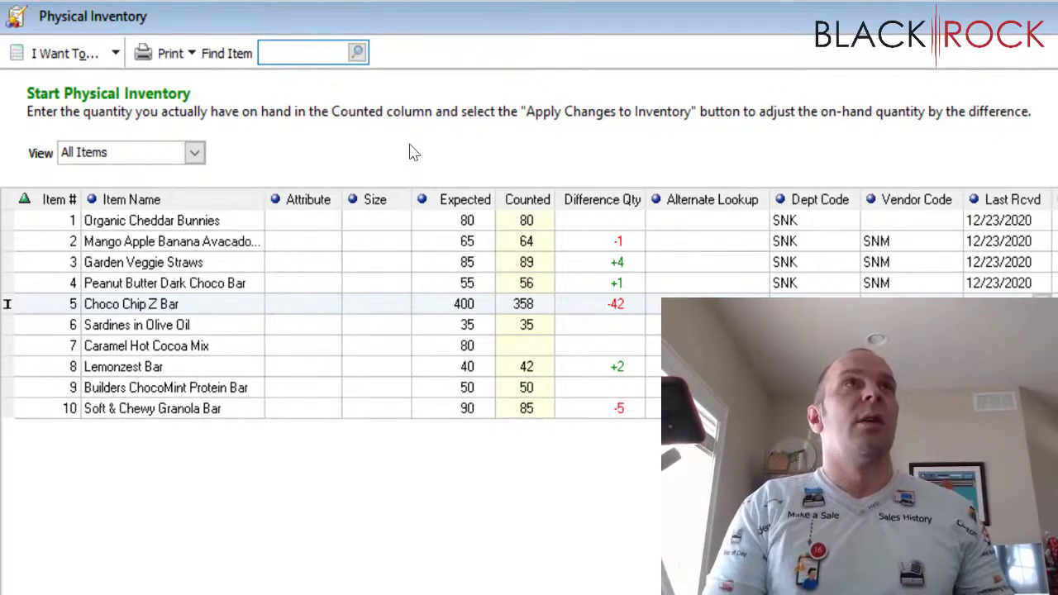
type("Caramel")
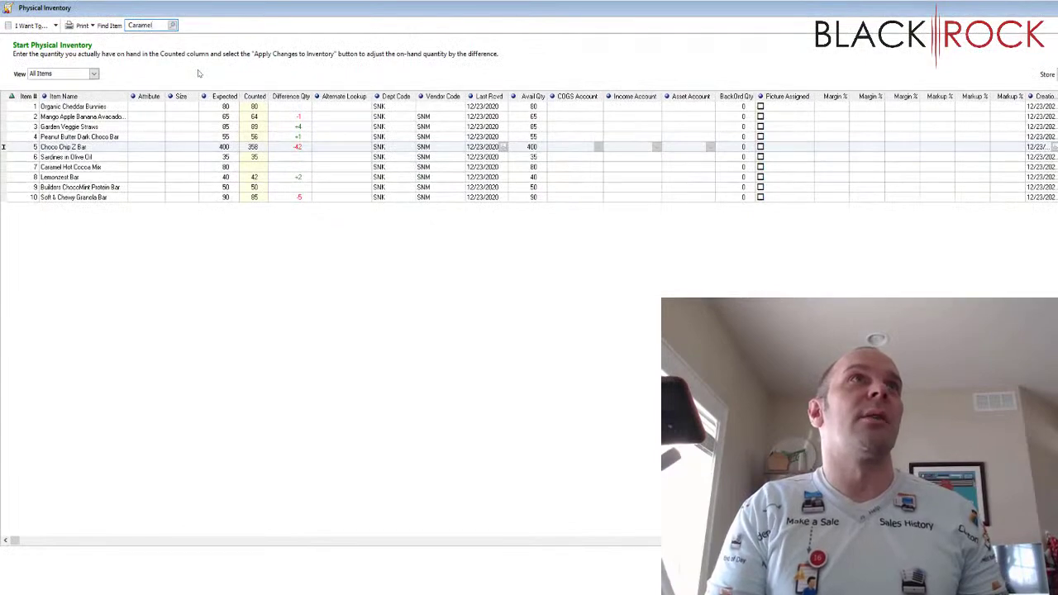
key("Return")
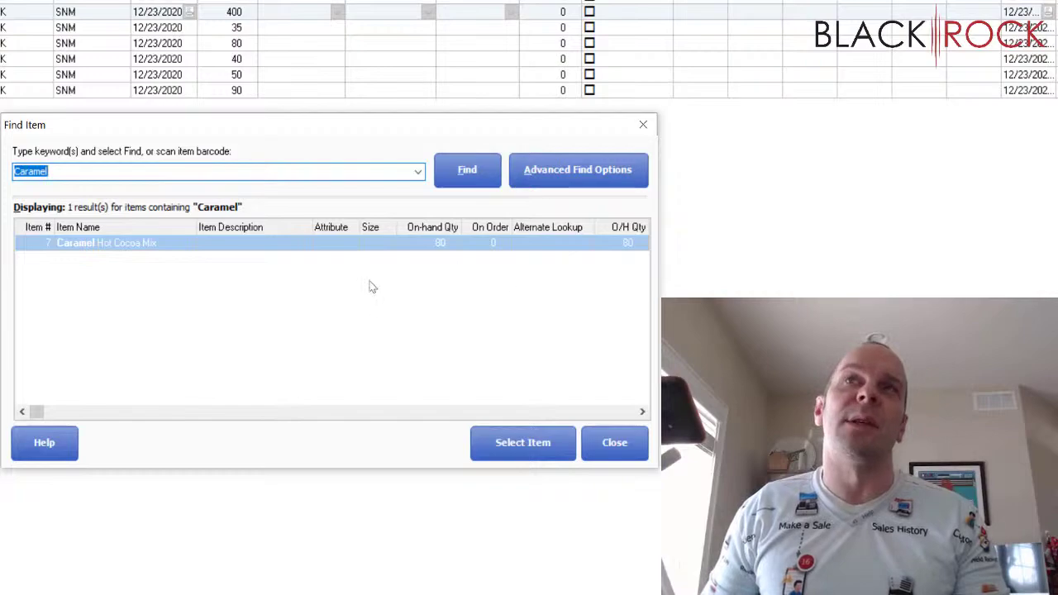
left_click(87, 244)
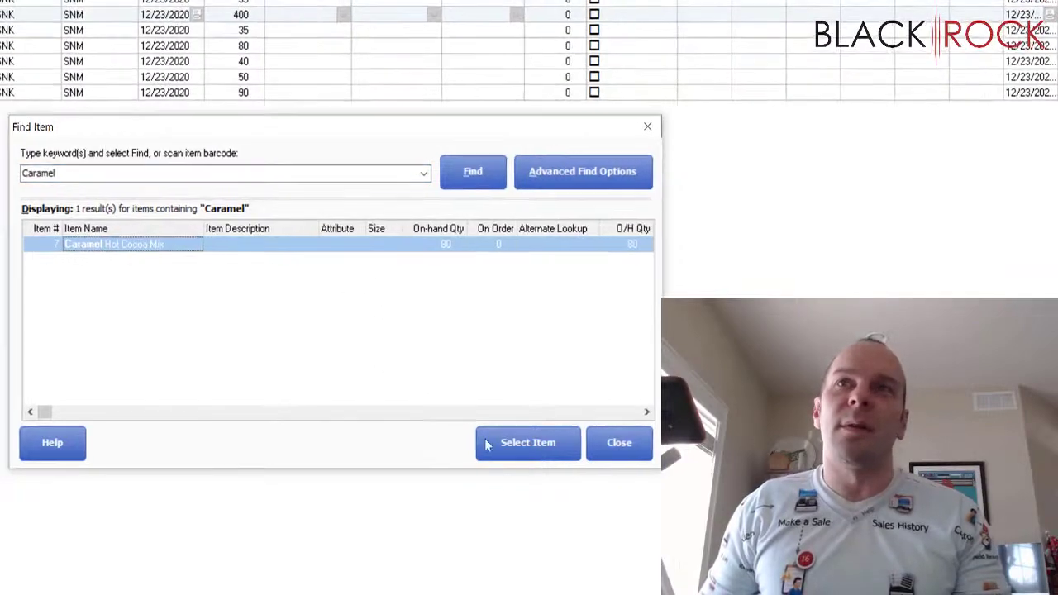
left_click(497, 447)
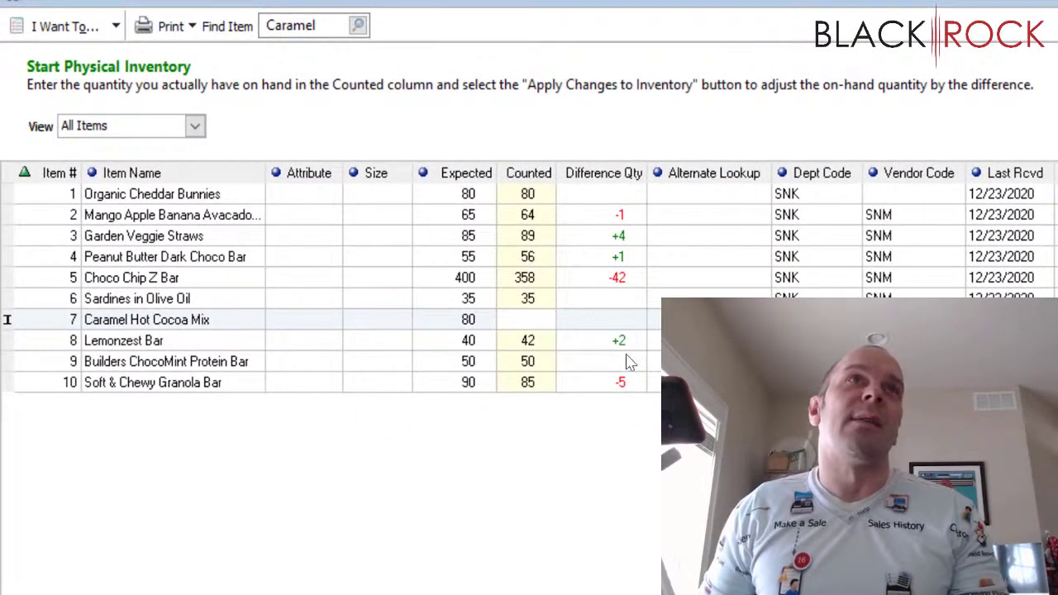
left_click(527, 261)
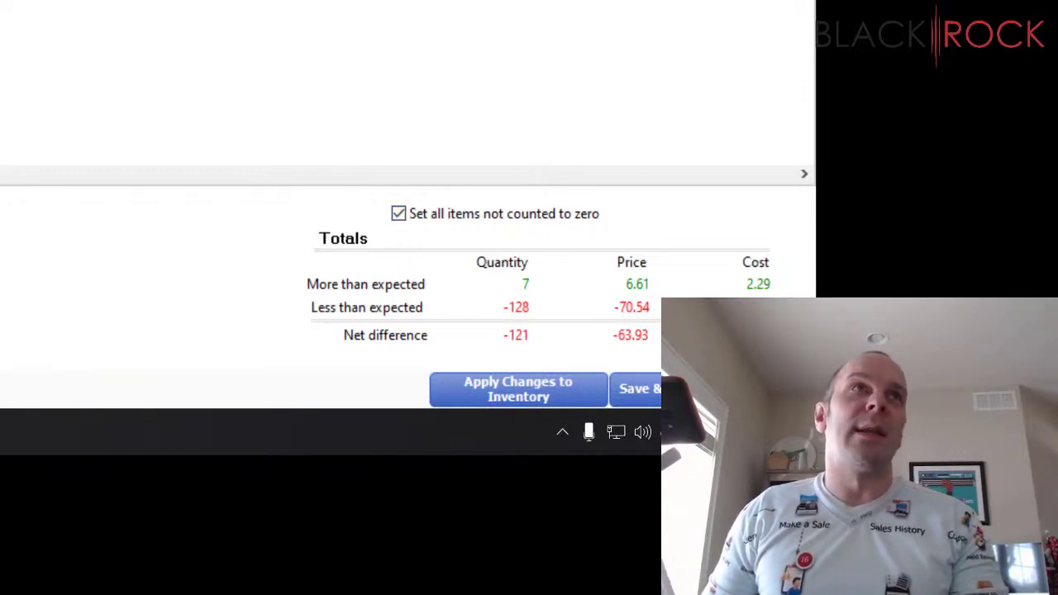
Step: Enable 'Set all items not counted to zero', bringing the net difference to -121
left_click(399, 219)
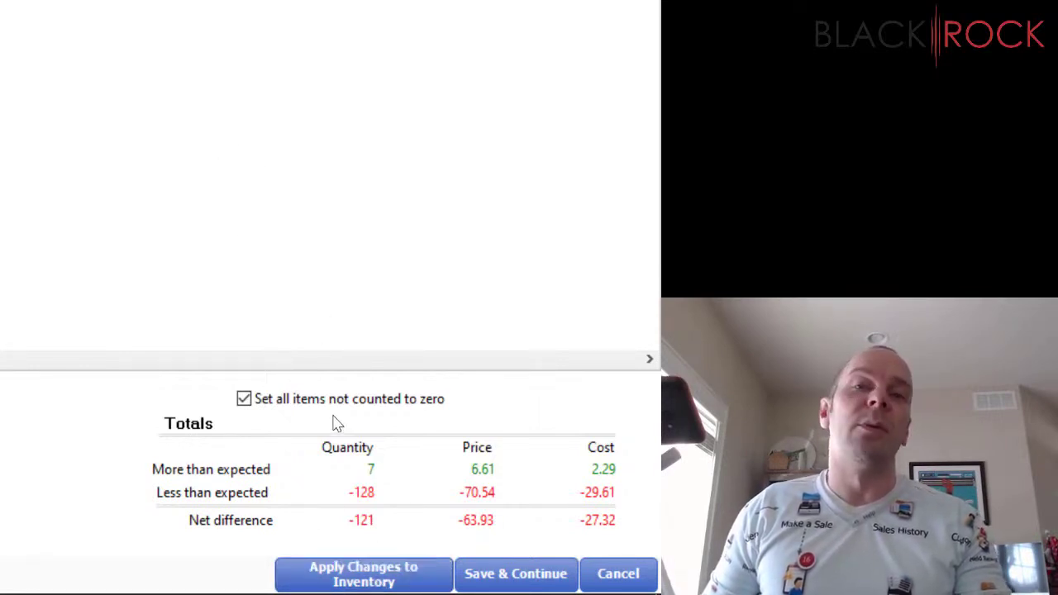
Step: Save the counts with Save & Continue, then reopen the physical inventory worksheet
left_click(511, 579)
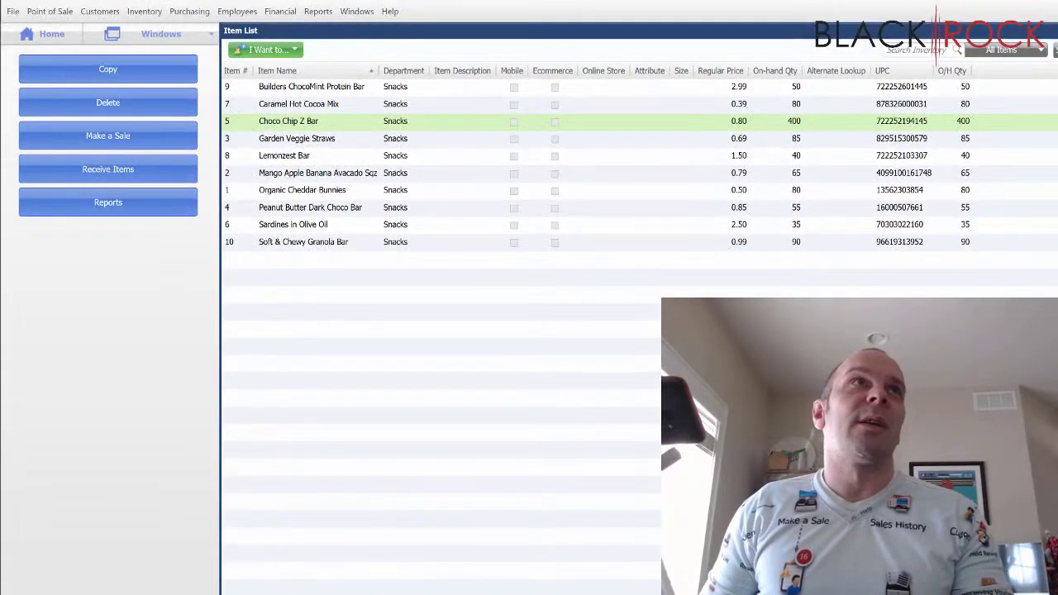
left_click(49, 33)
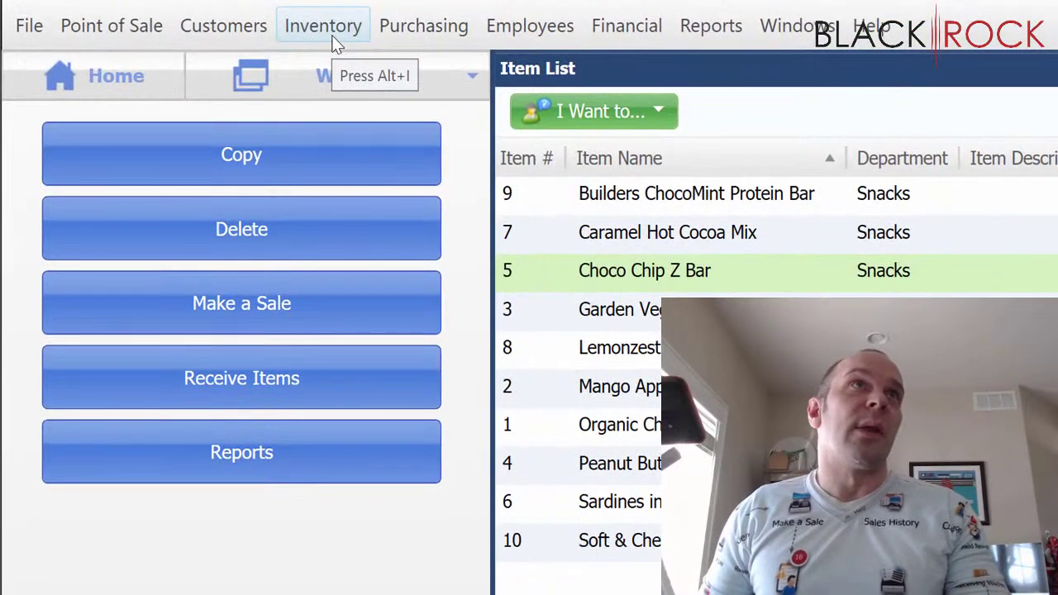
left_click(325, 26)
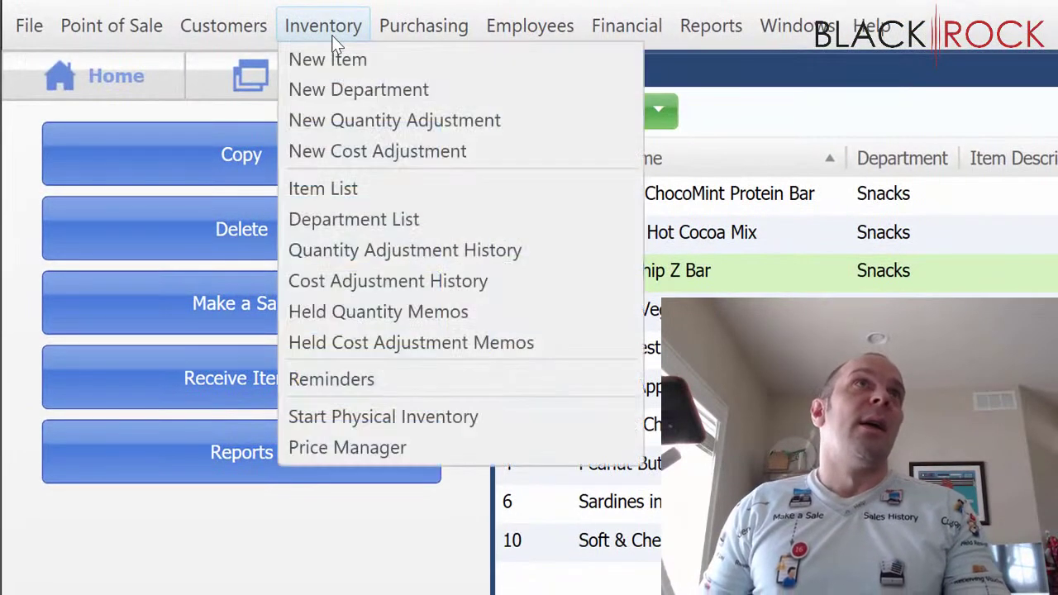
left_click(416, 418)
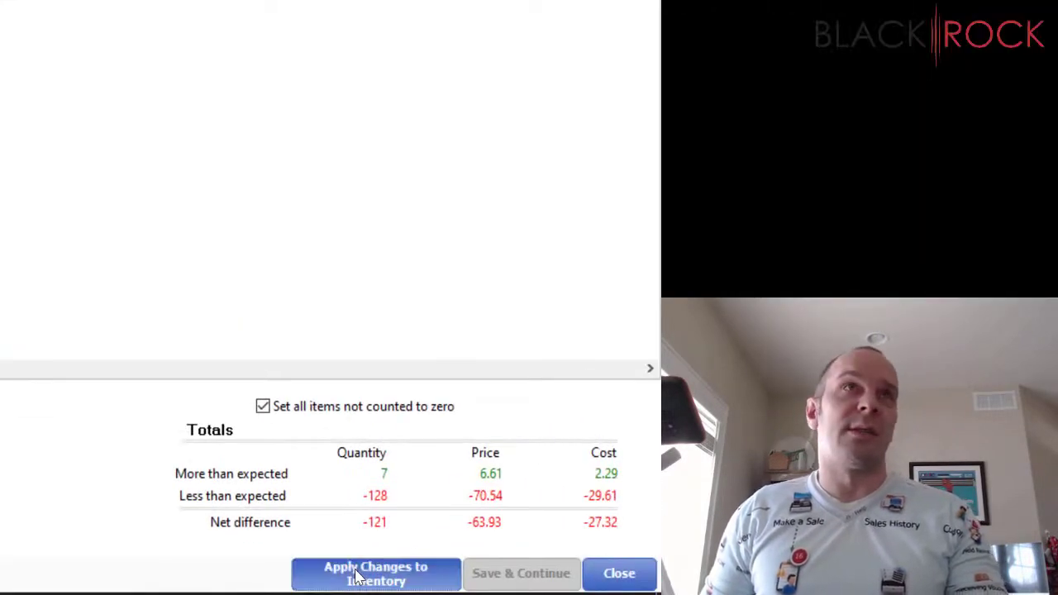
Step: Apply the counts to inventory, acknowledge the generated adjustment memo, and skip the report
left_click(356, 577)
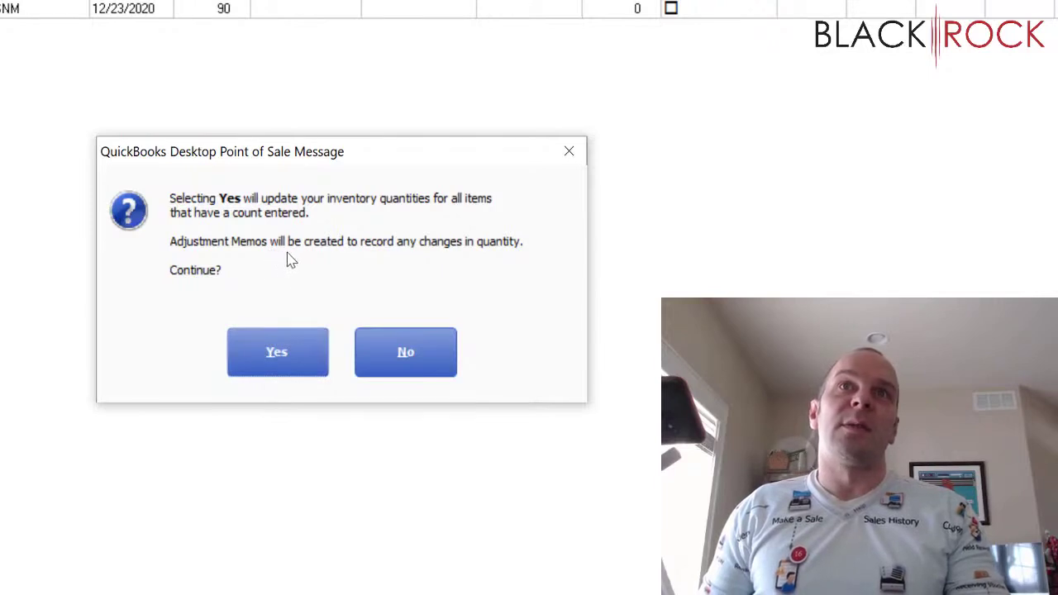
left_click(281, 354)
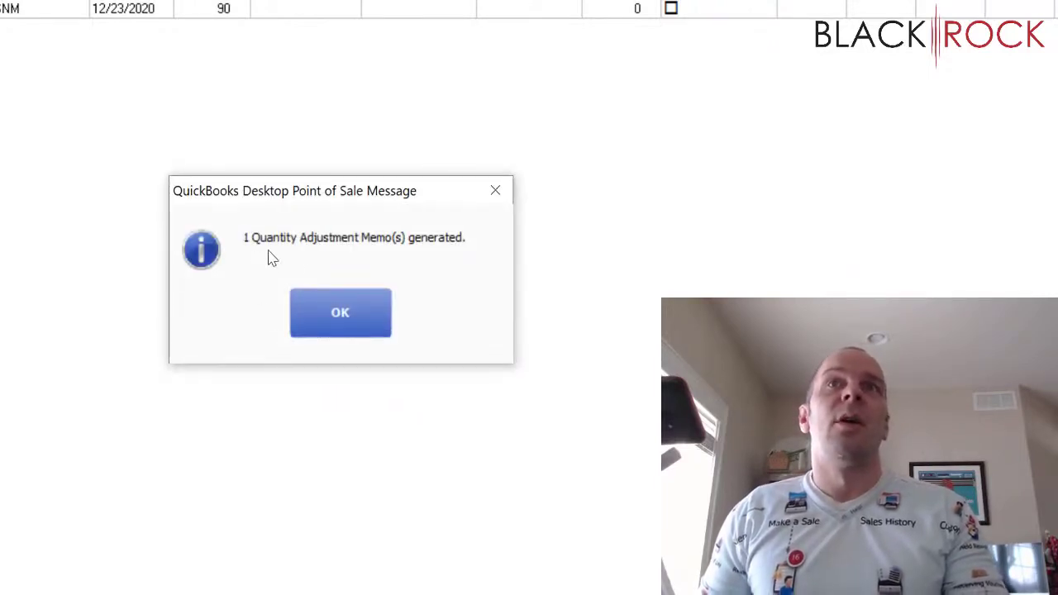
left_click(346, 312)
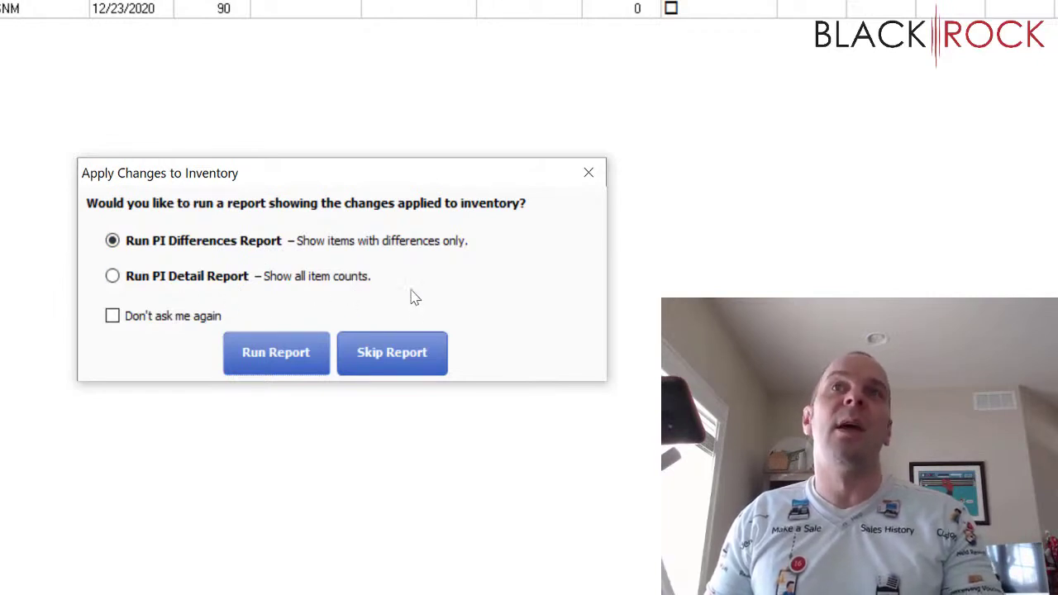
left_click(420, 356)
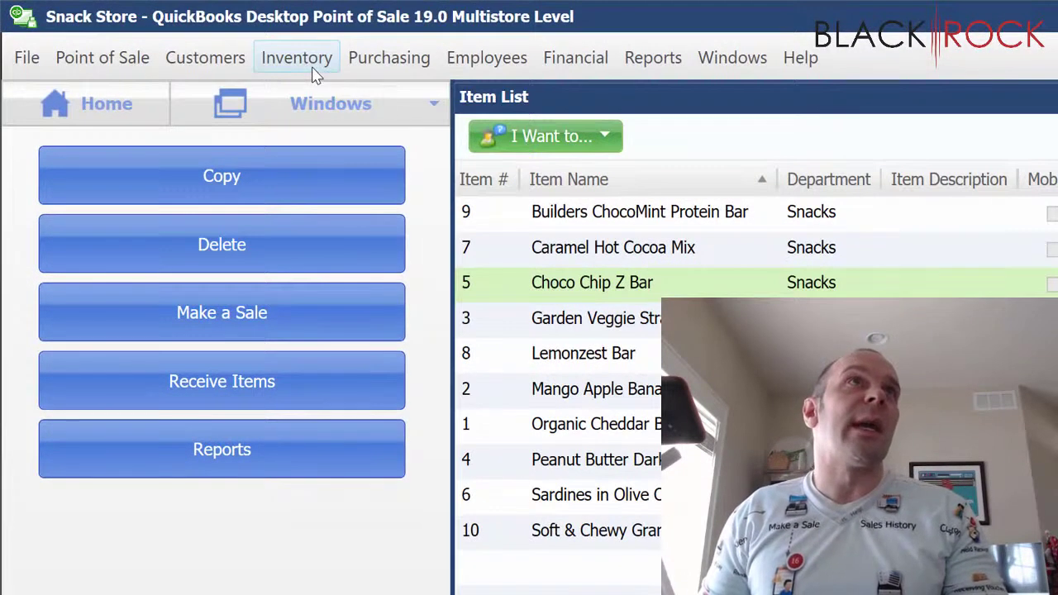
left_click(212, 41)
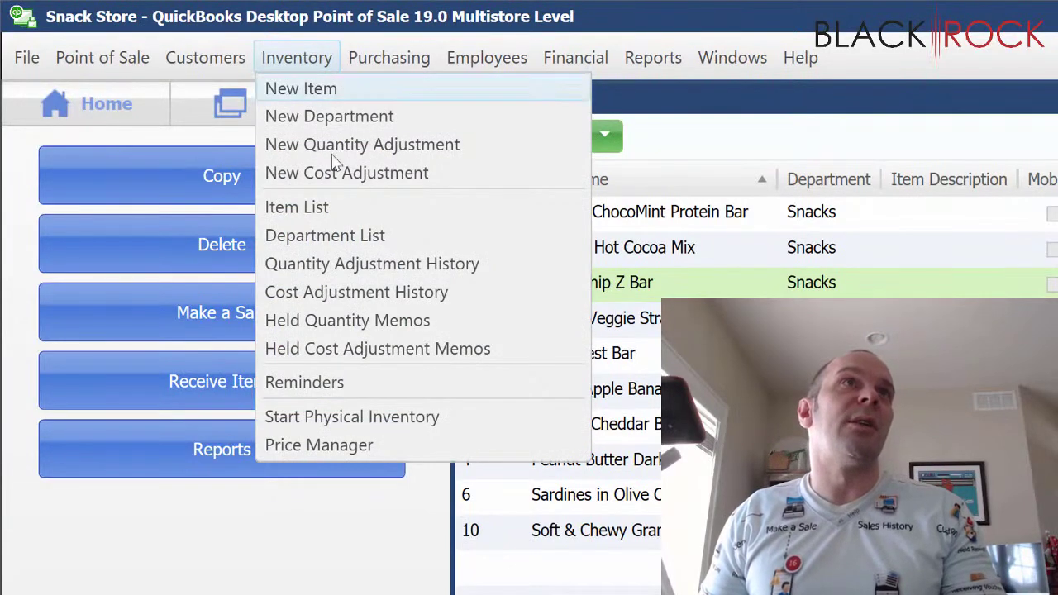
left_click(351, 266)
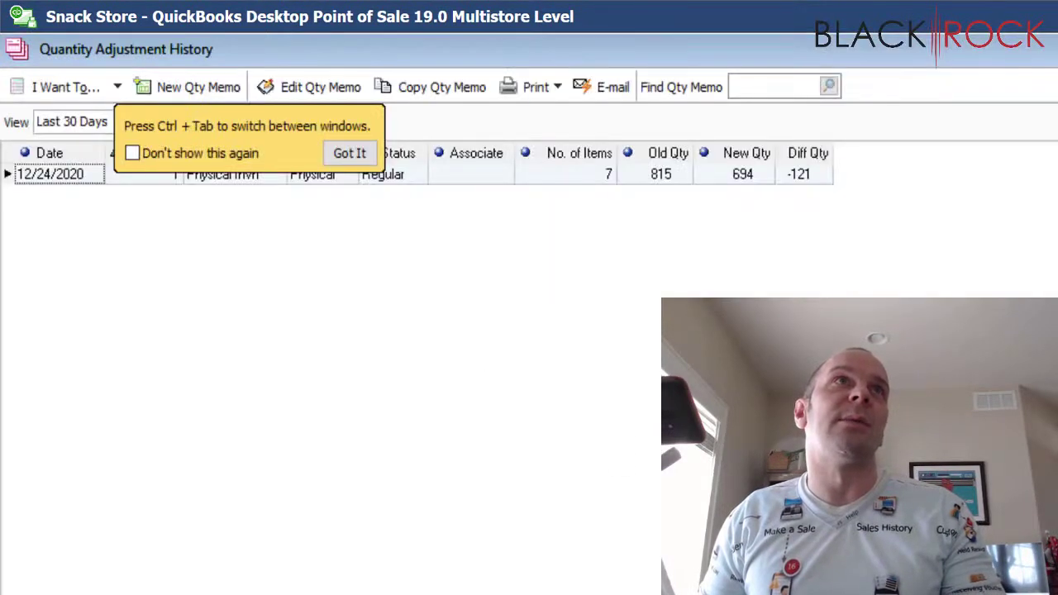
left_click(357, 151)
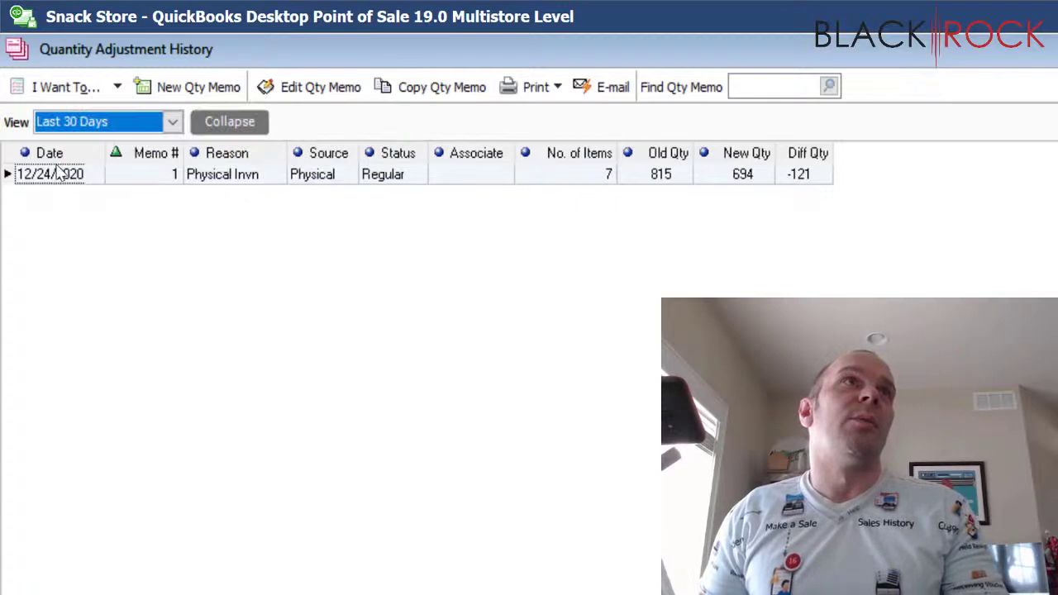
left_click(223, 183)
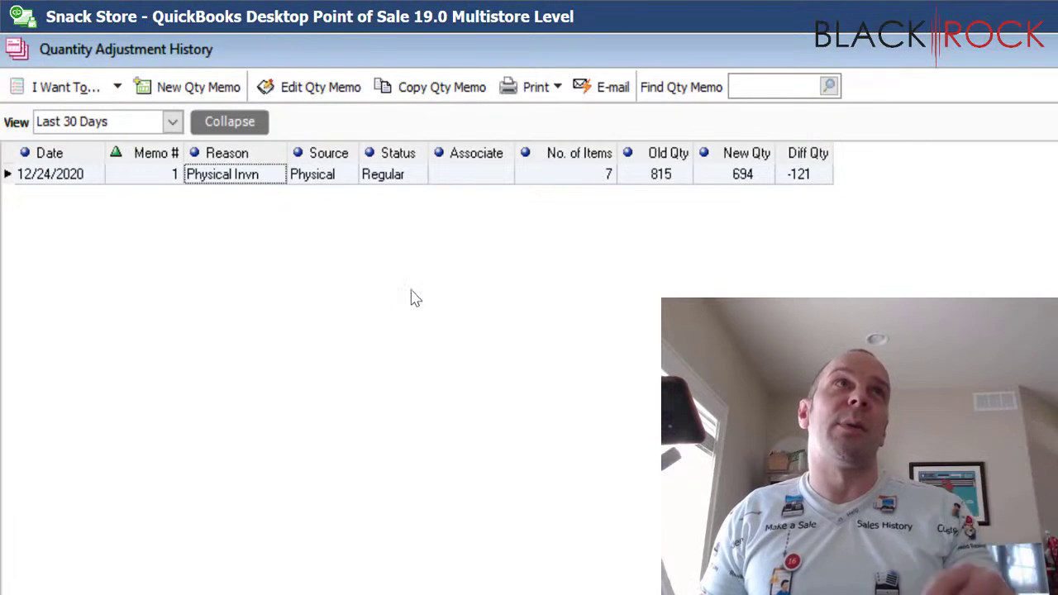
left_click(66, 87)
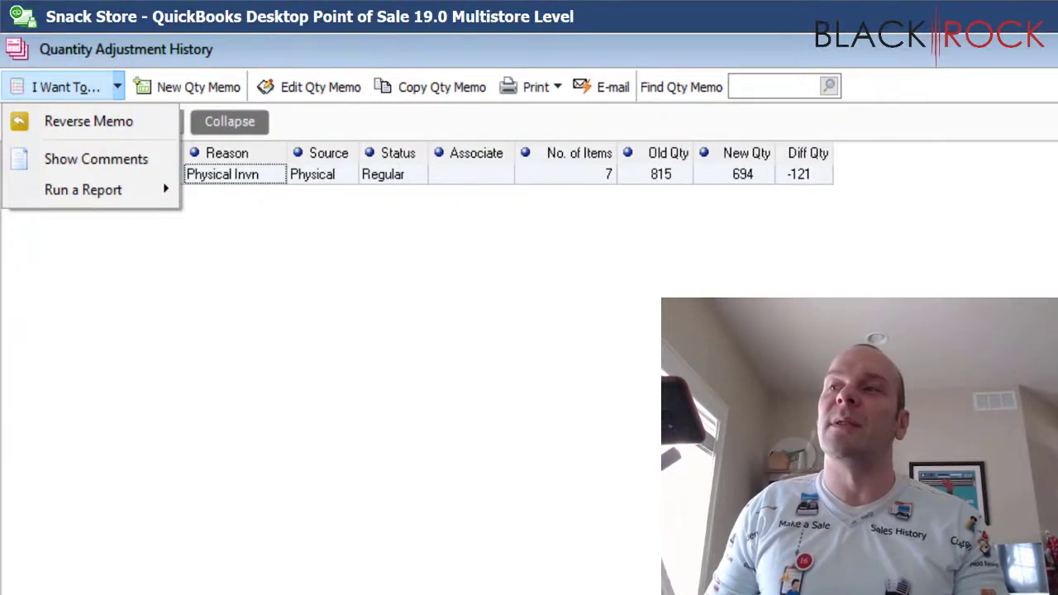
key("Escape")
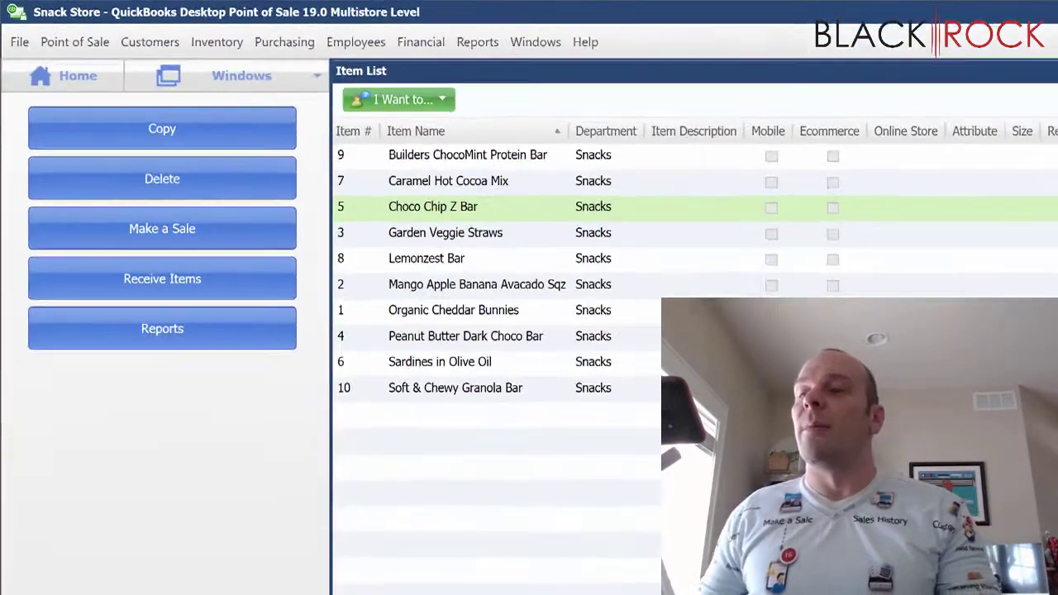